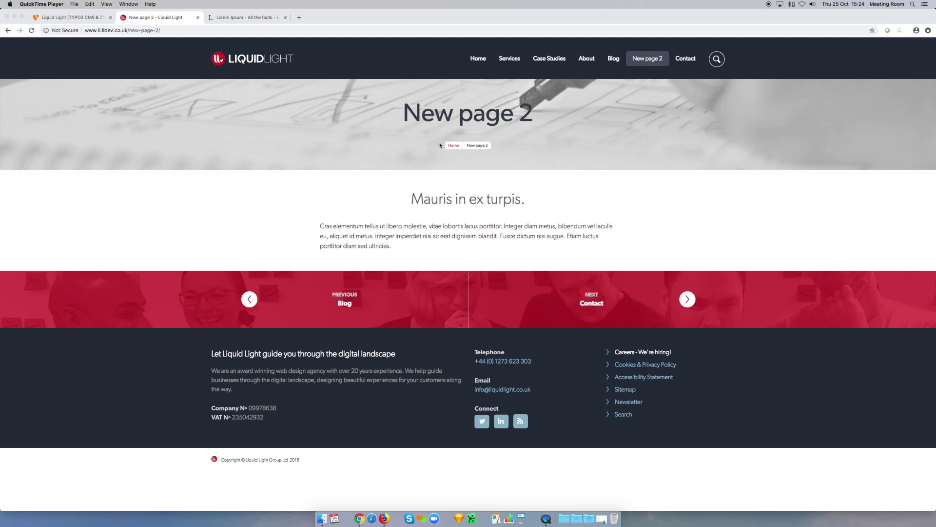
Return to the Liquid Light TYPO3 backend tab showing New page 2's layout
left_click(72, 18)
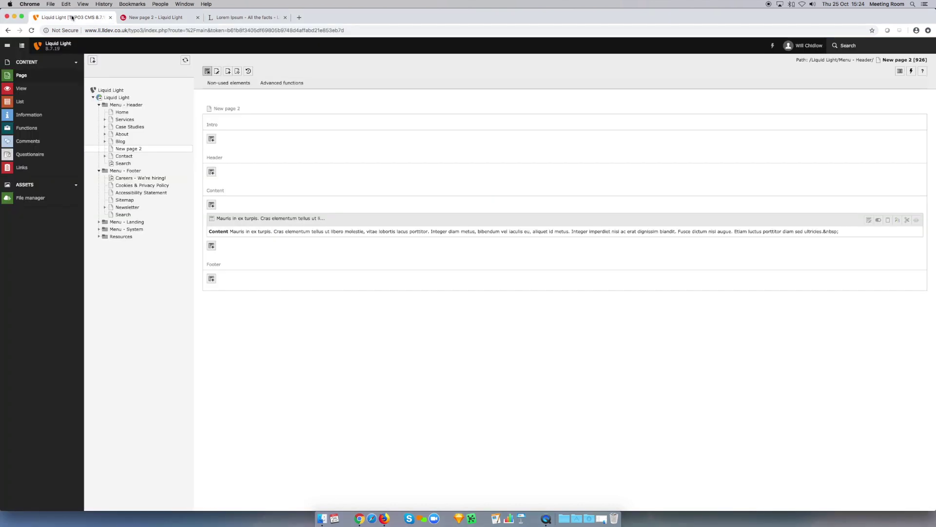
Start adding a new content element to New page 2's Content area
left_click(211, 205)
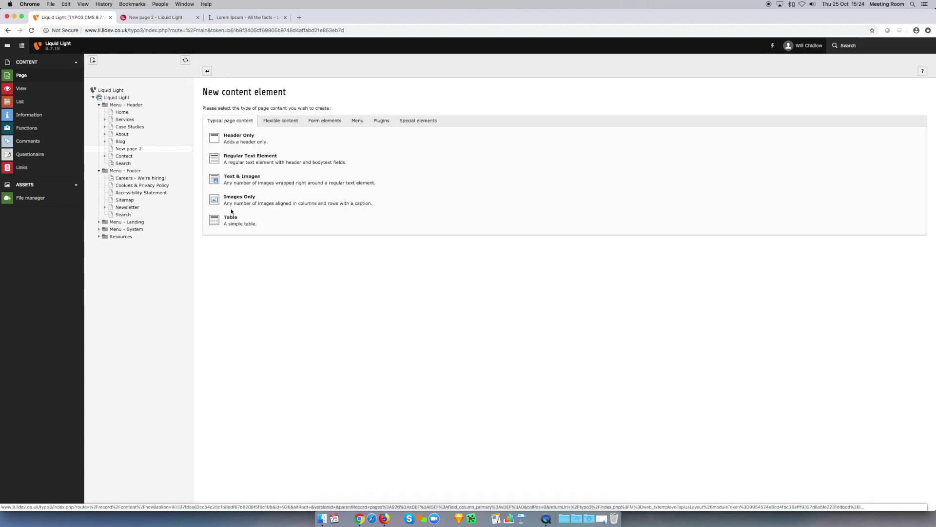
Create an untitled Three Columns flexible content element and save and close it
left_click(275, 122)
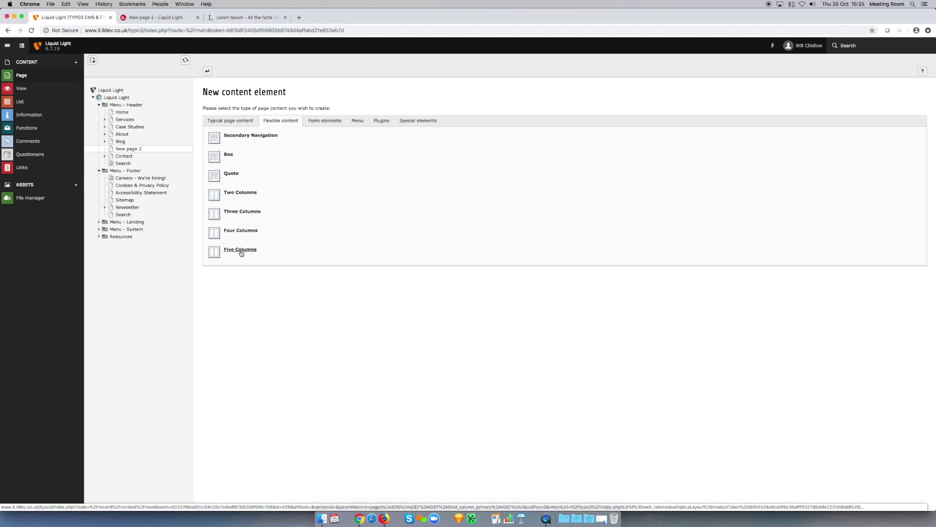
left_click(242, 212)
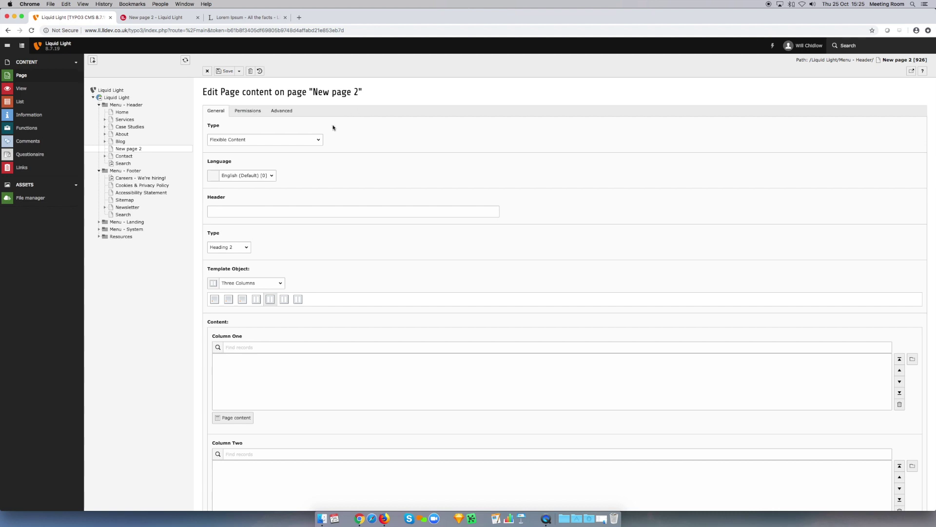
scroll(355, 198, "down", 1)
scroll(355, 199, "down", 2)
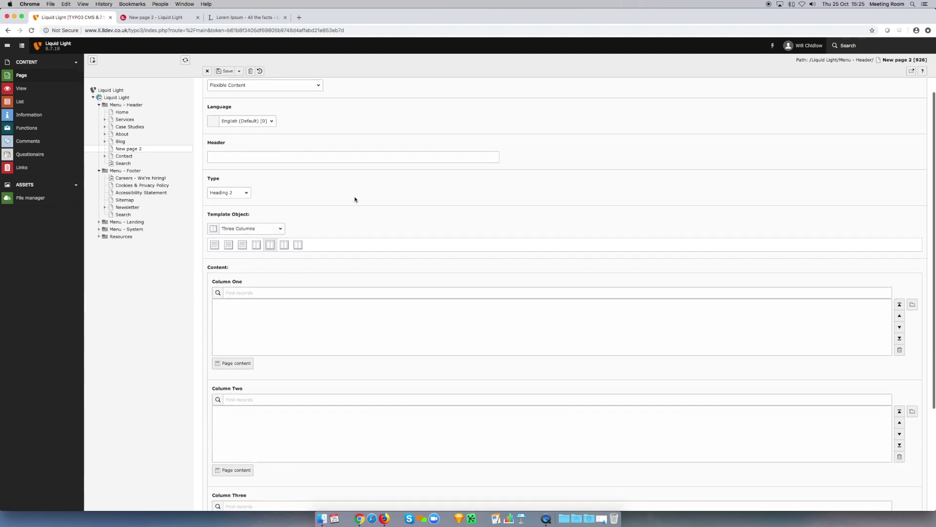
scroll(355, 199, "up", 2)
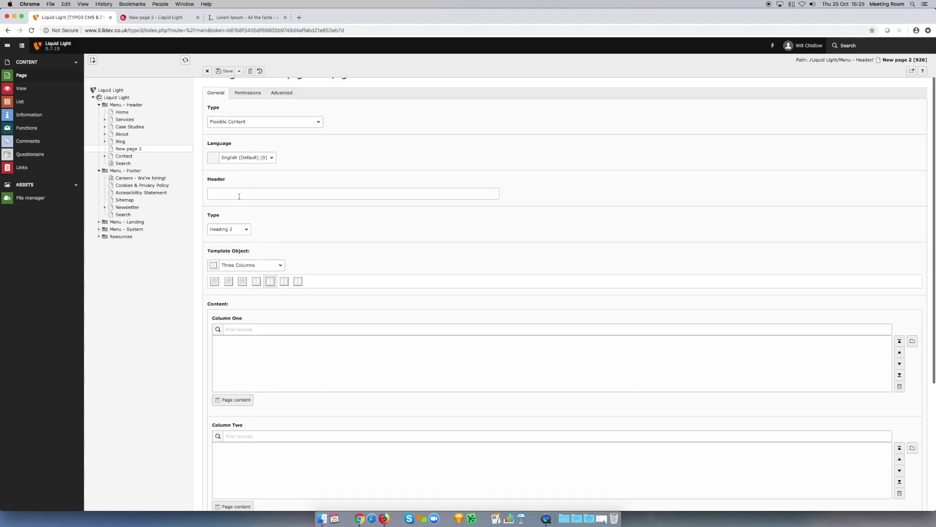
scroll(293, 241, "down", 5)
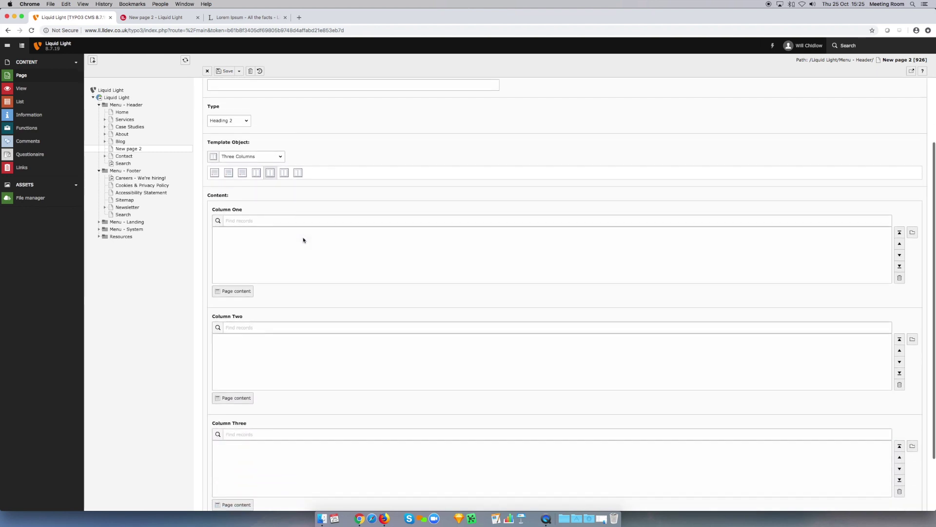
scroll(317, 237, "up", 5)
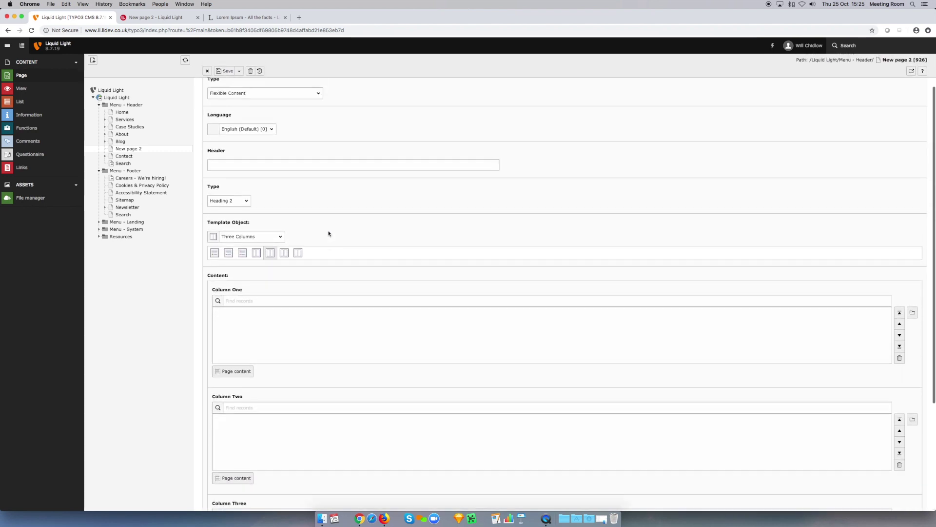
scroll(334, 232, "up", 1)
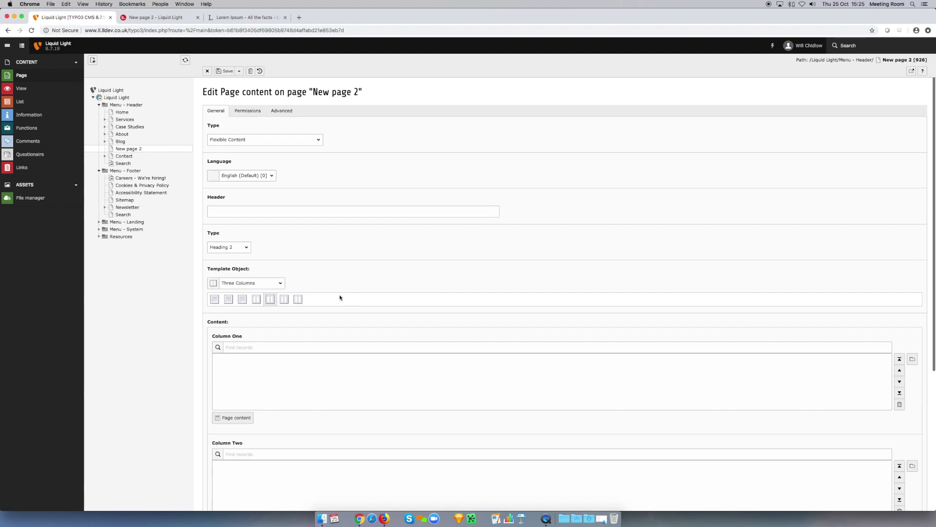
left_click(239, 72)
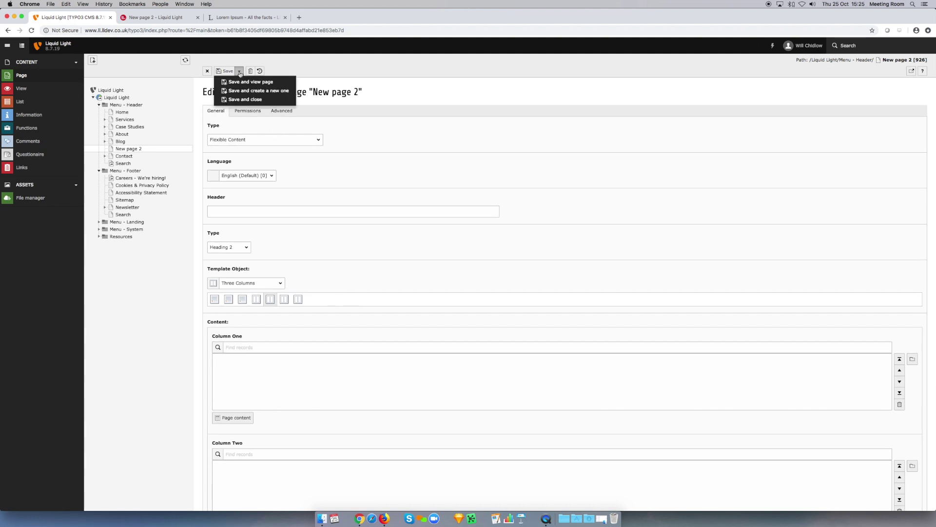
left_click(241, 99)
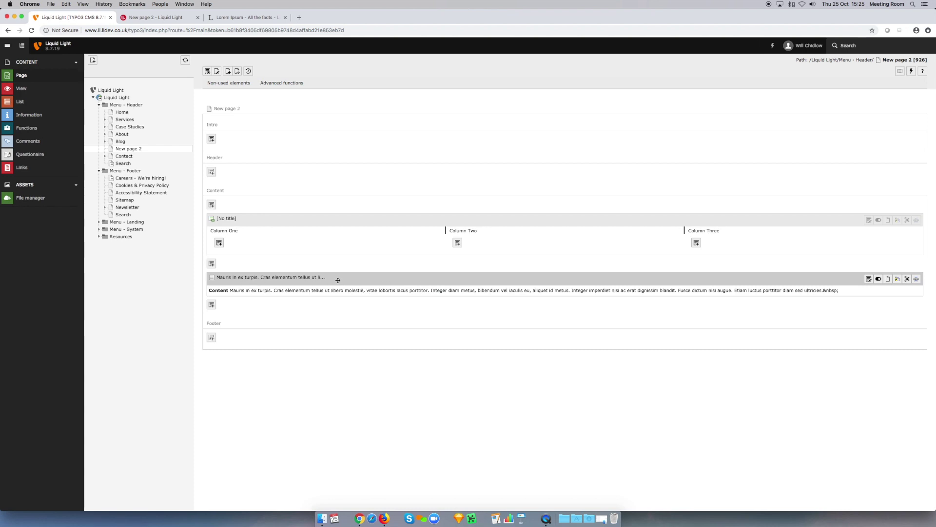
Move the Mauris text element into Column One and copy it
left_click_drag(338, 279, 341, 251)
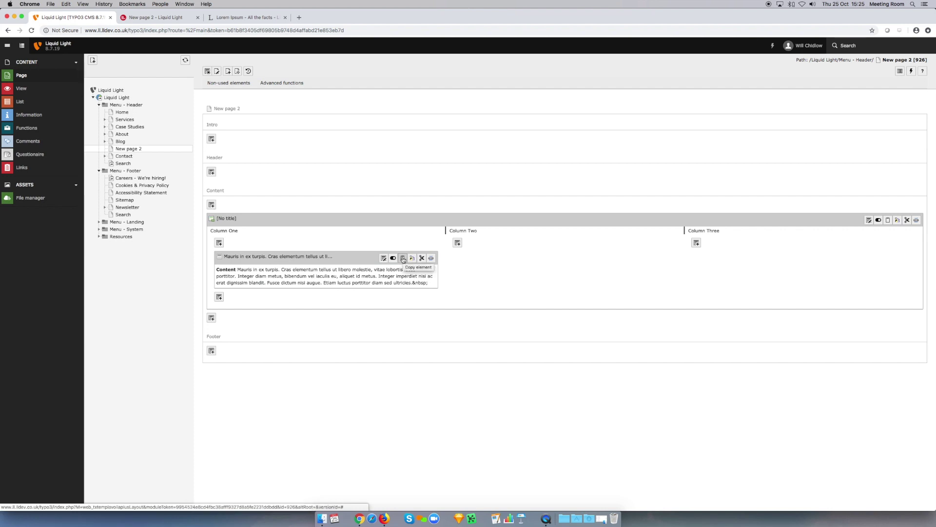
left_click(403, 259)
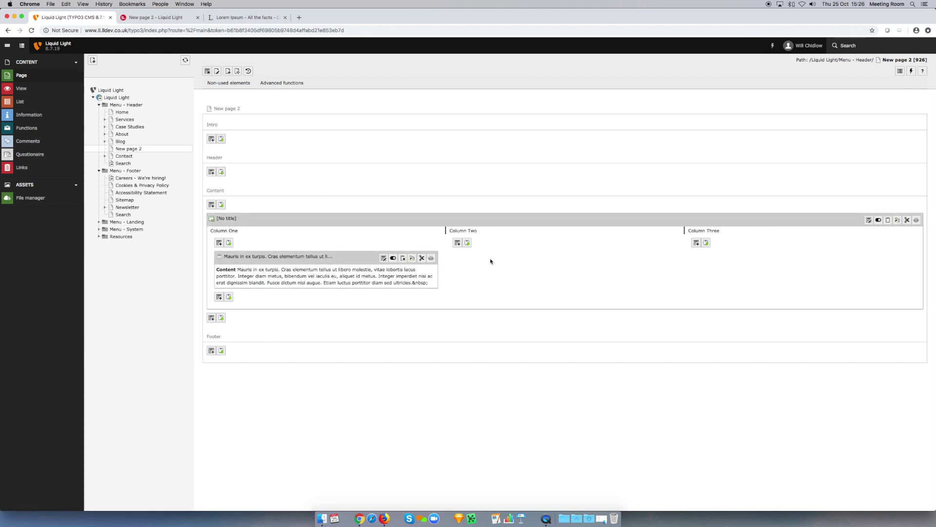
Paste Mauris copies into Column Two and Column Three, then view the live New page 2
left_click(467, 243)
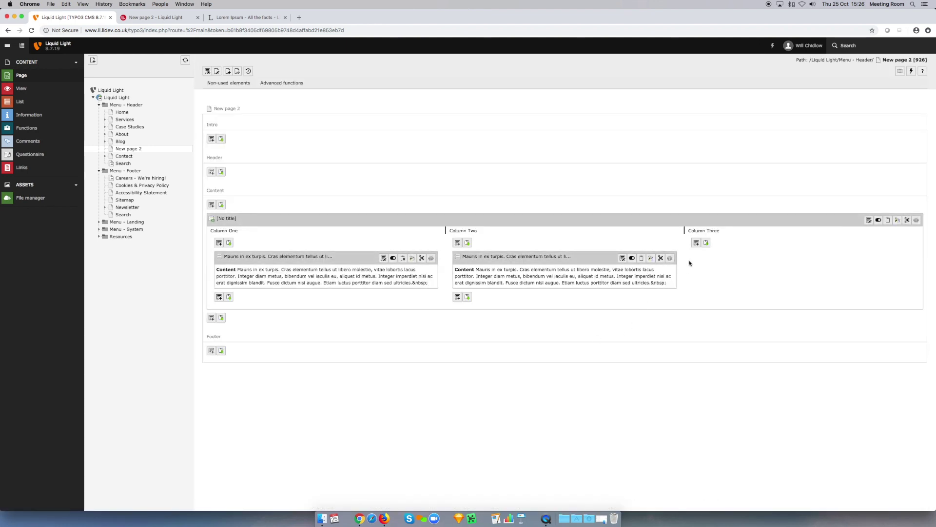
left_click(705, 243)
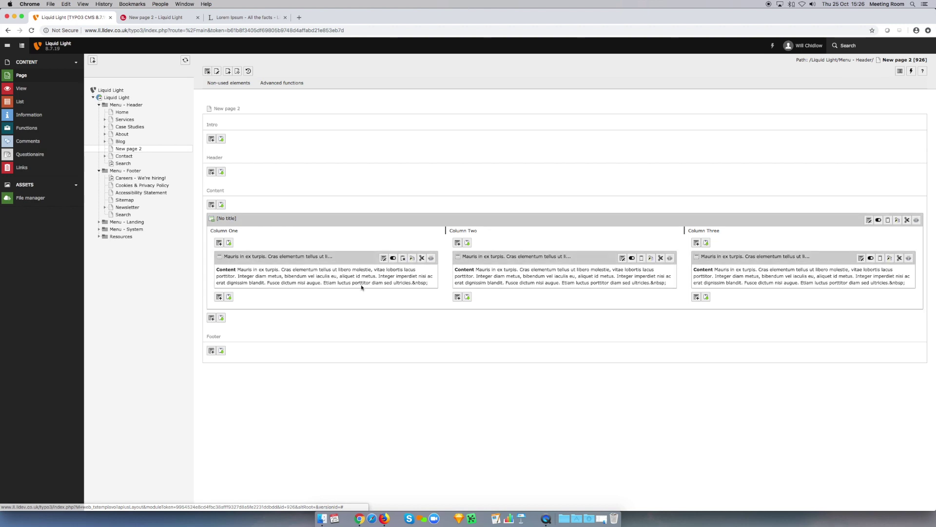
left_click(160, 18)
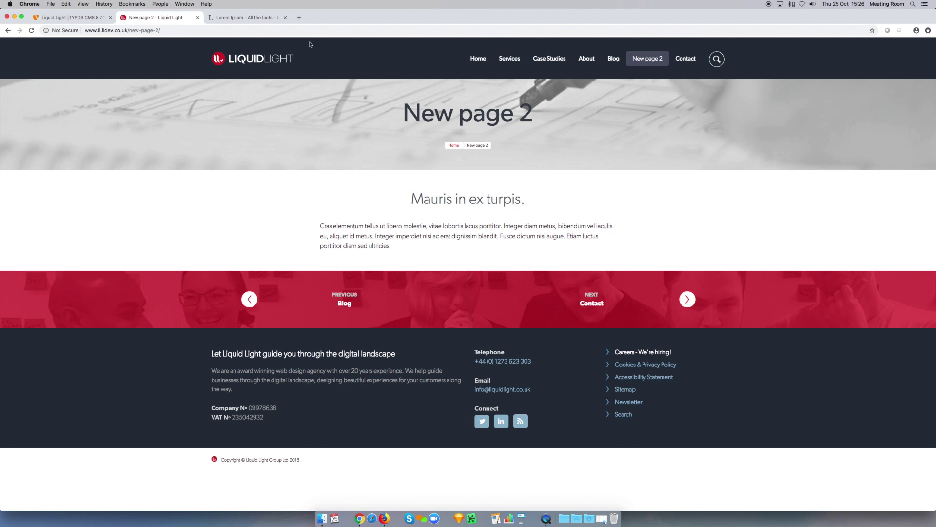
Reload the live page to check the three columns, then edit the three-column element
left_click(31, 31)
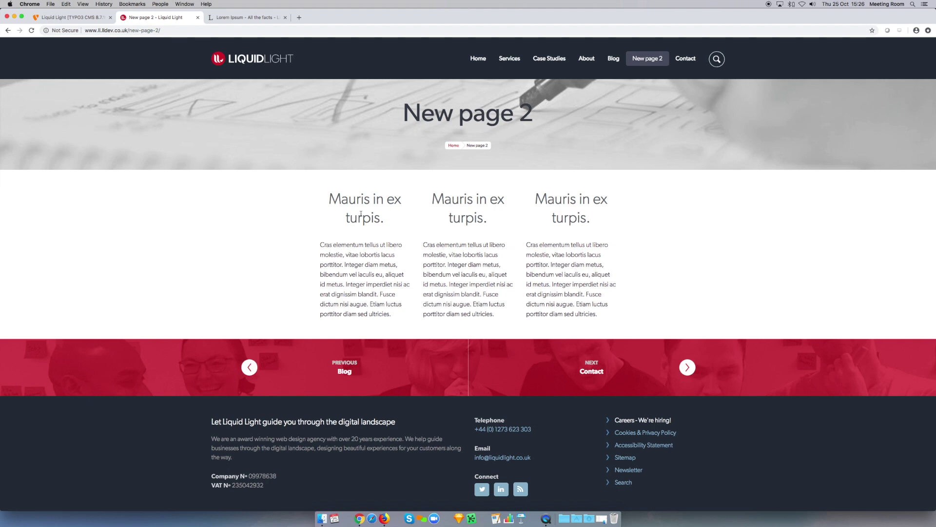
left_click(65, 18)
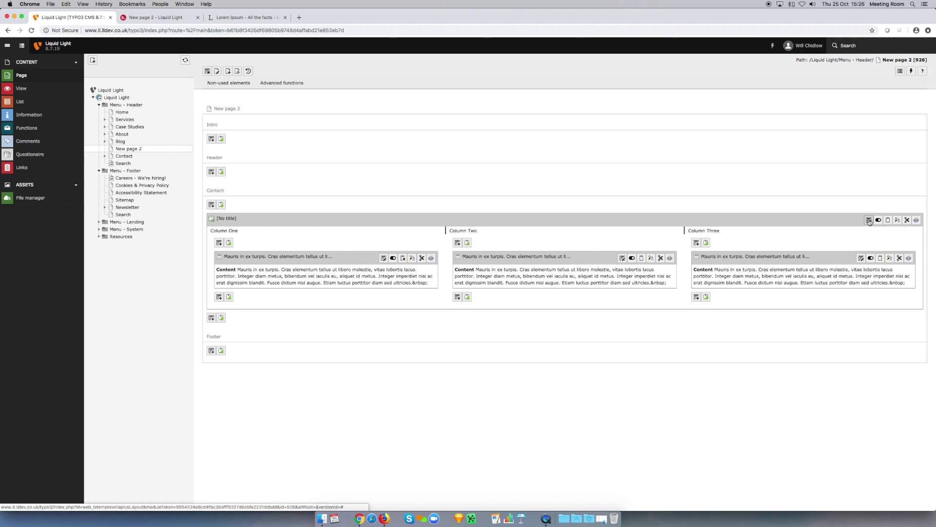
left_click(869, 221)
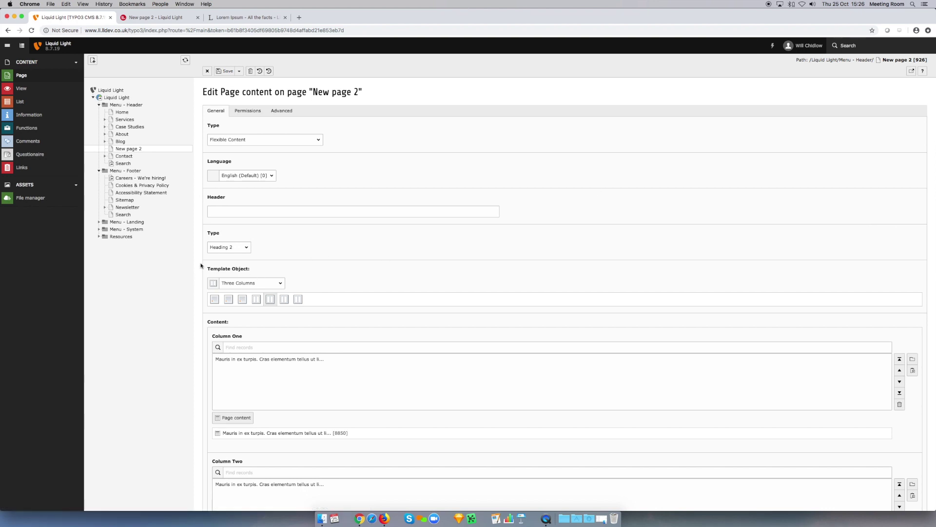
Switch the container template to Four Columns, save, and reload the live New page 2
left_click(279, 283)
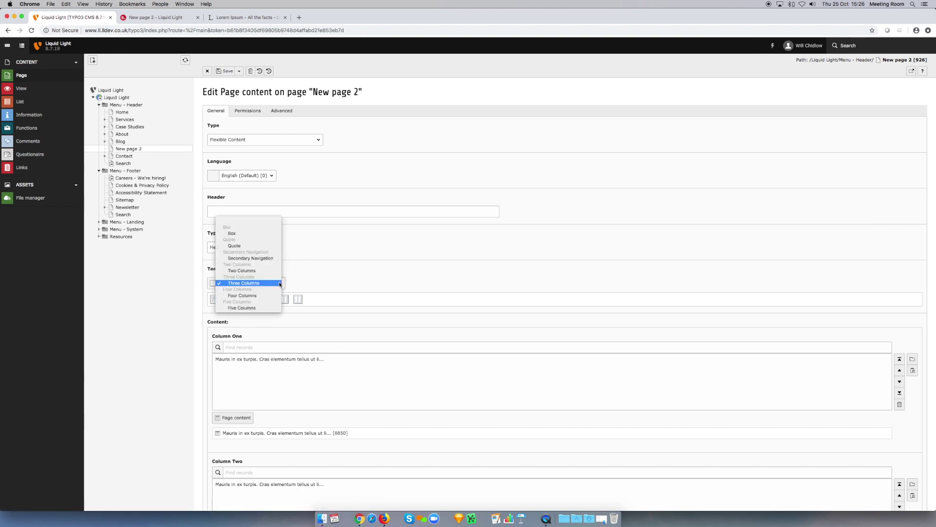
left_click(268, 296)
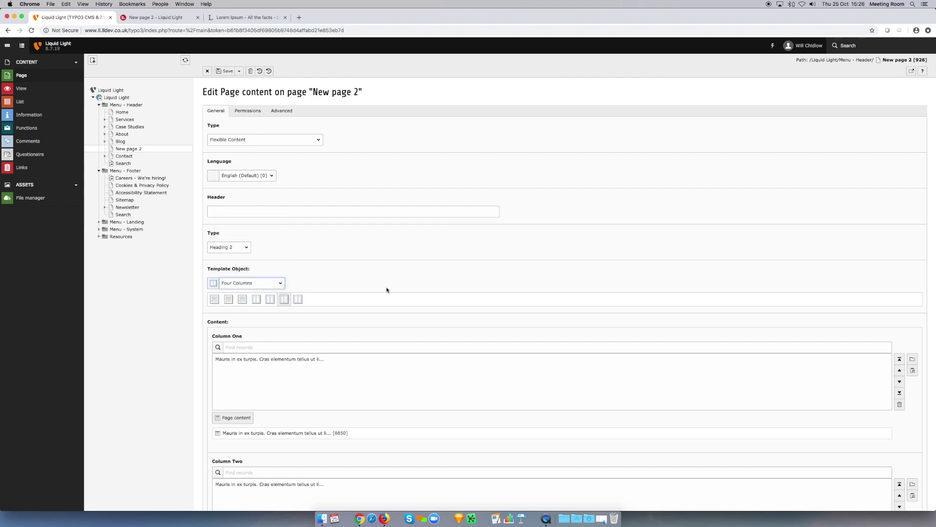
left_click(226, 71)
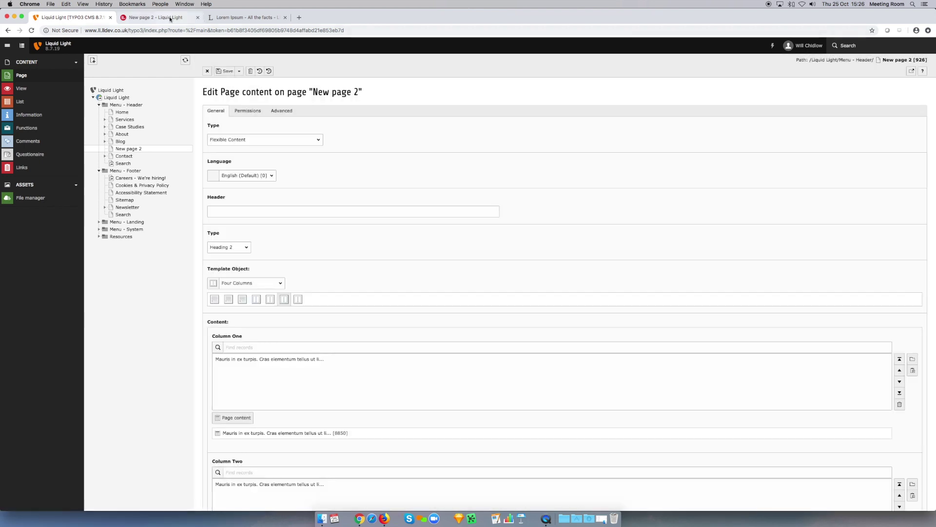
left_click(150, 20)
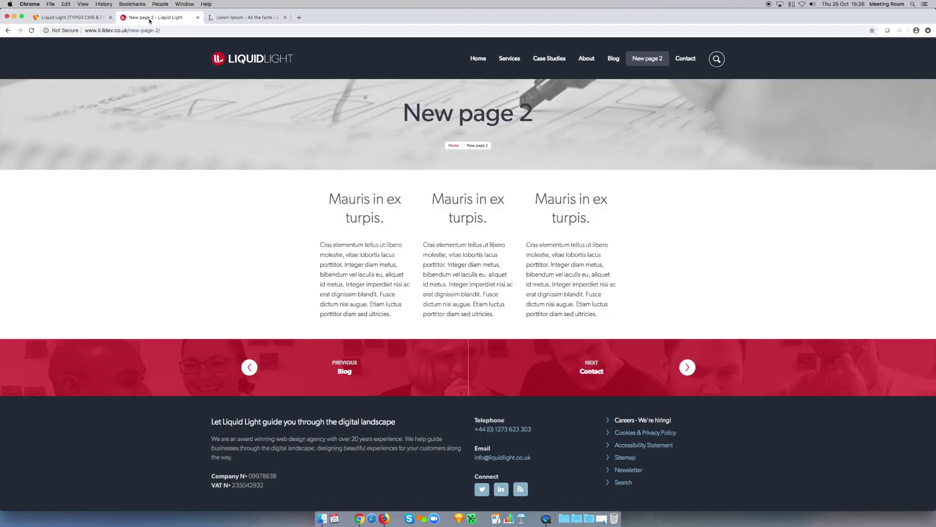
left_click(32, 30)
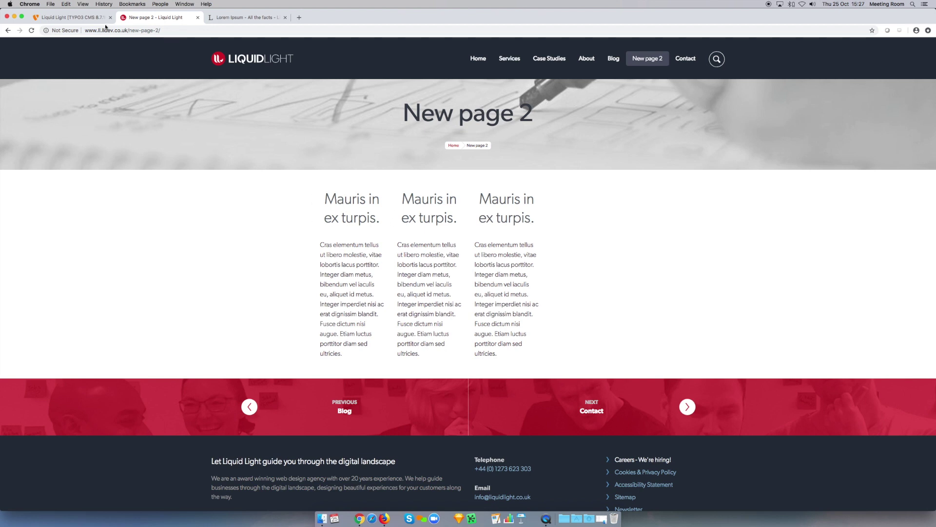
Save and close the container form, then reopen it with Four Columns still selected
left_click(76, 18)
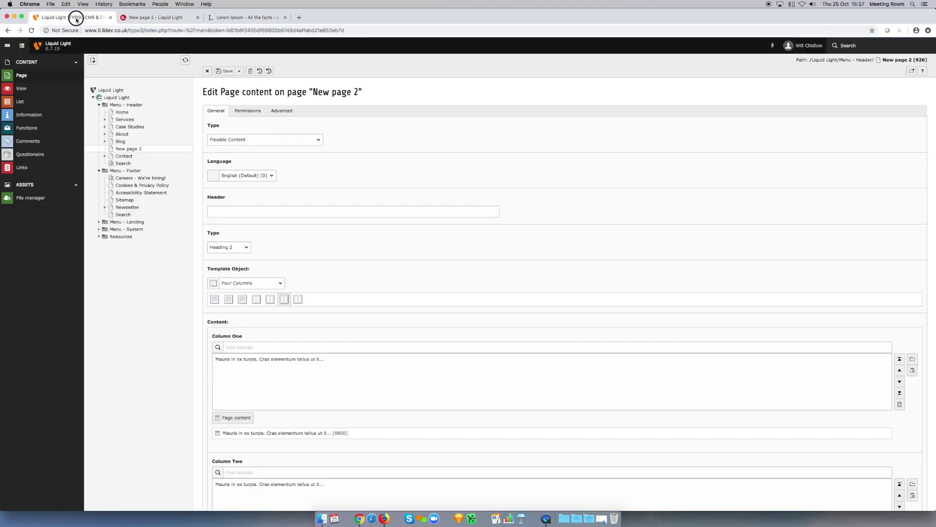
left_click(241, 71)
left_click(250, 101)
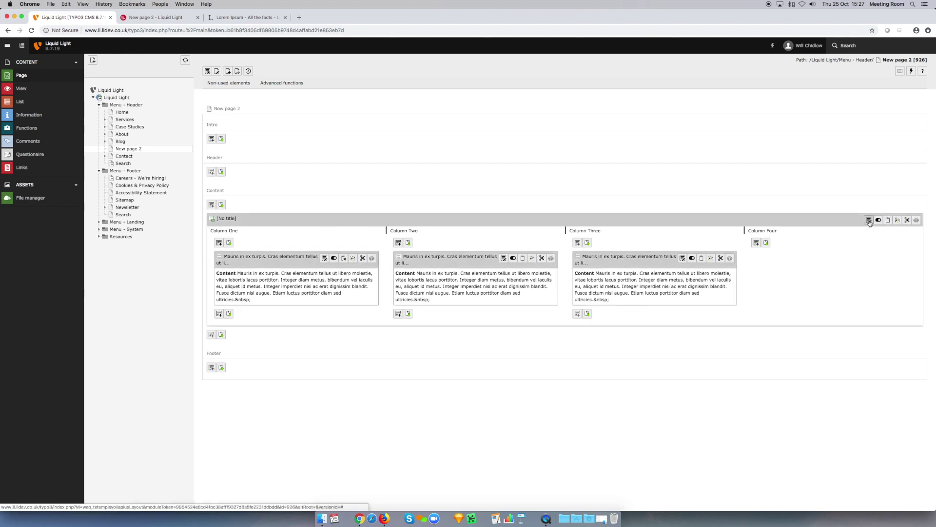
left_click(869, 221)
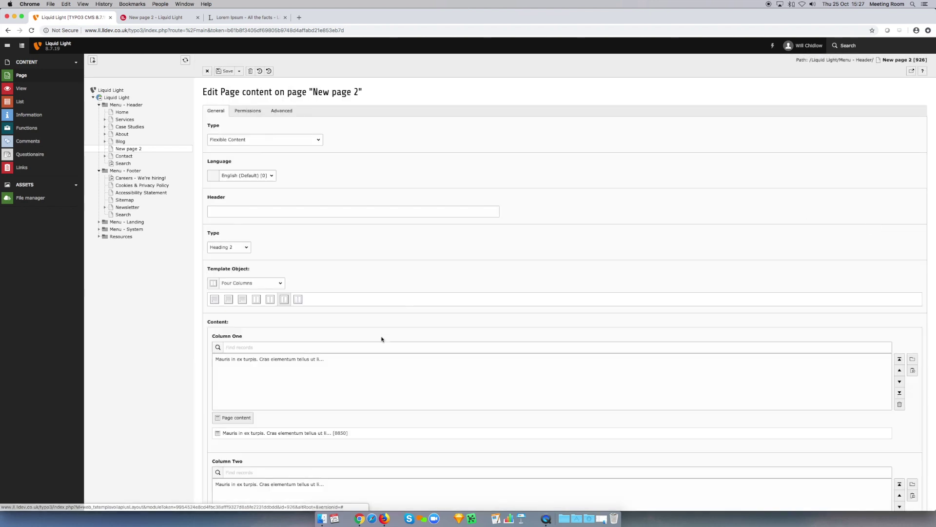
left_click(272, 285)
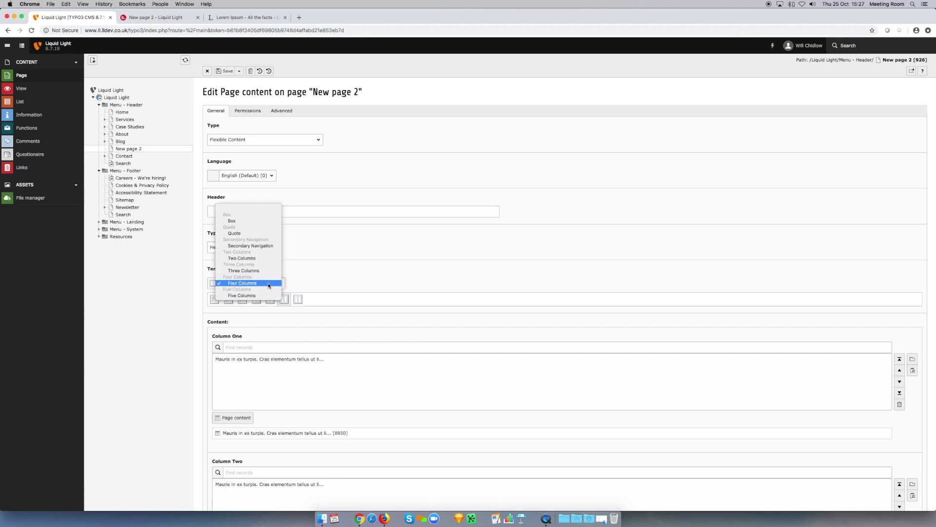
Change the container template to Two Columns, save and close, and view the live page
left_click(266, 258)
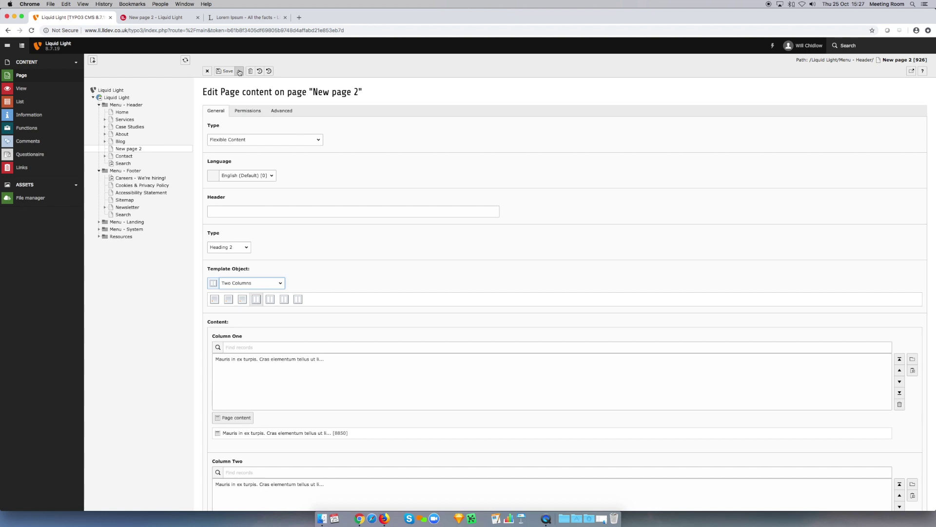
left_click(239, 72)
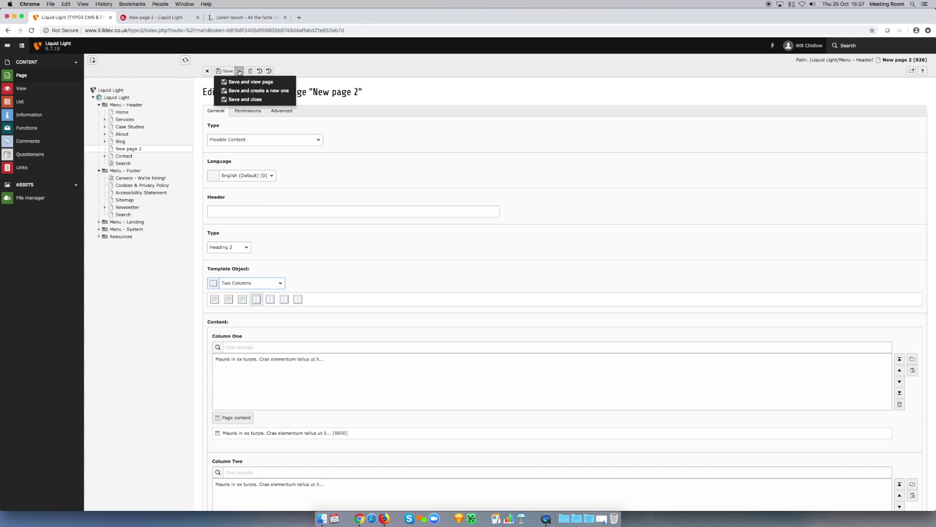
left_click(246, 100)
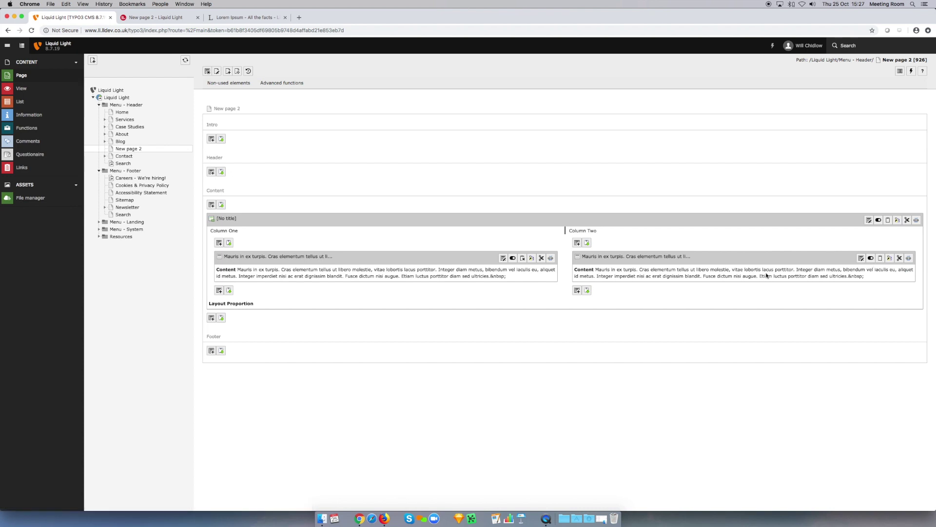
key("ctrl+Tab")
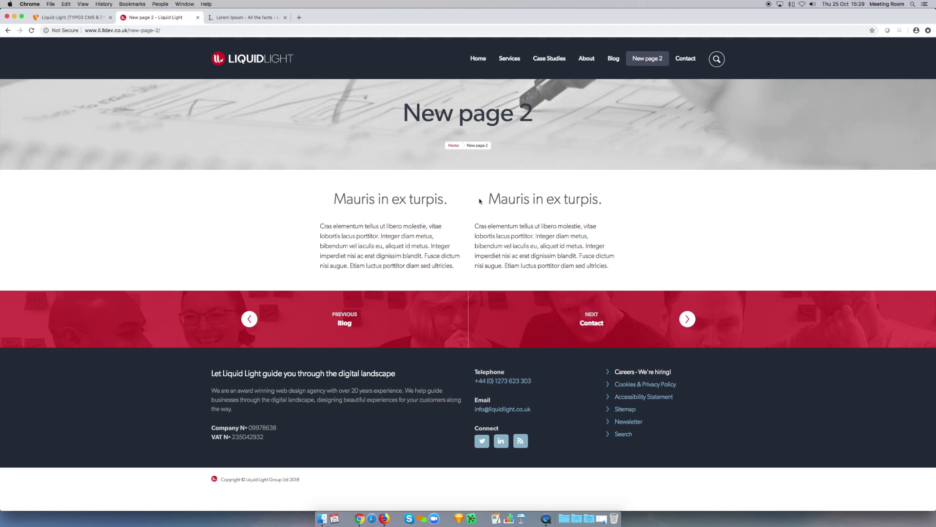
Set the container's Layout Proportion to 70/30, save and close, then check the live New page 2
left_click(83, 19)
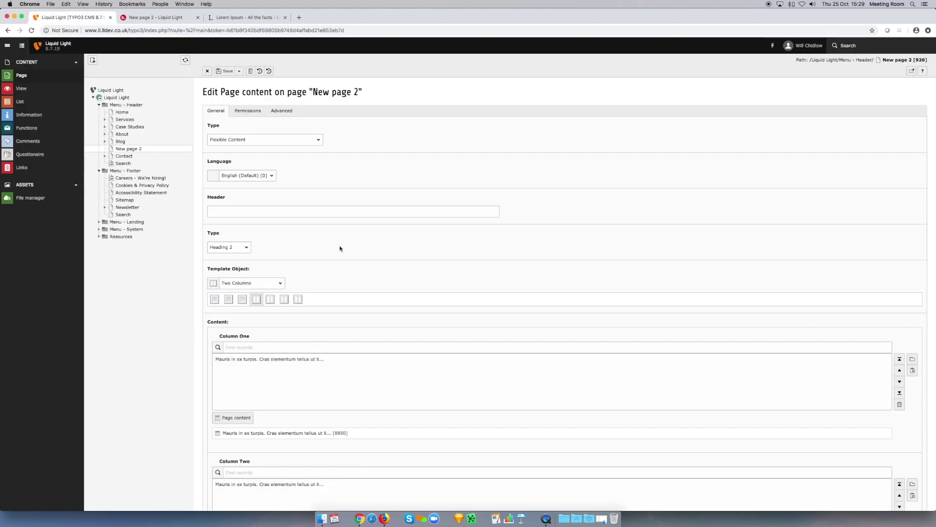
scroll(366, 285, "down", 3)
scroll(366, 285, "down", 2)
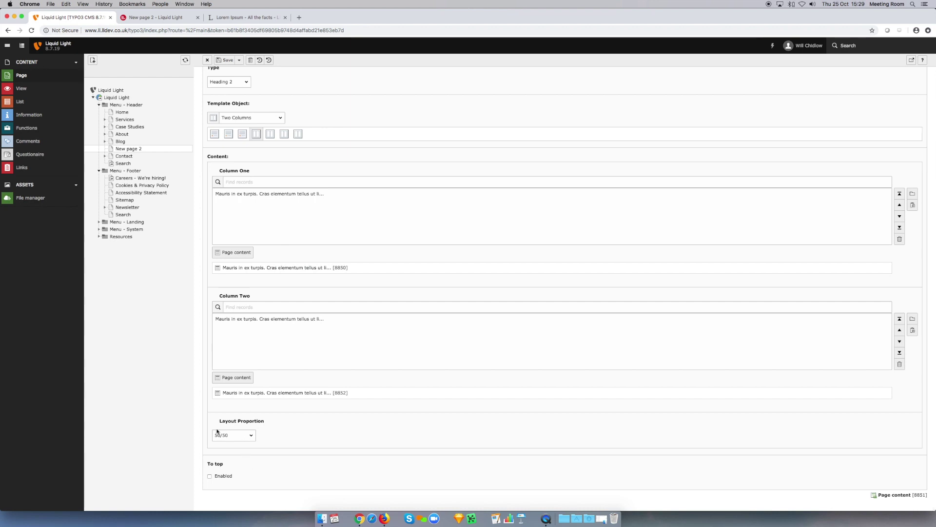
left_click(247, 435)
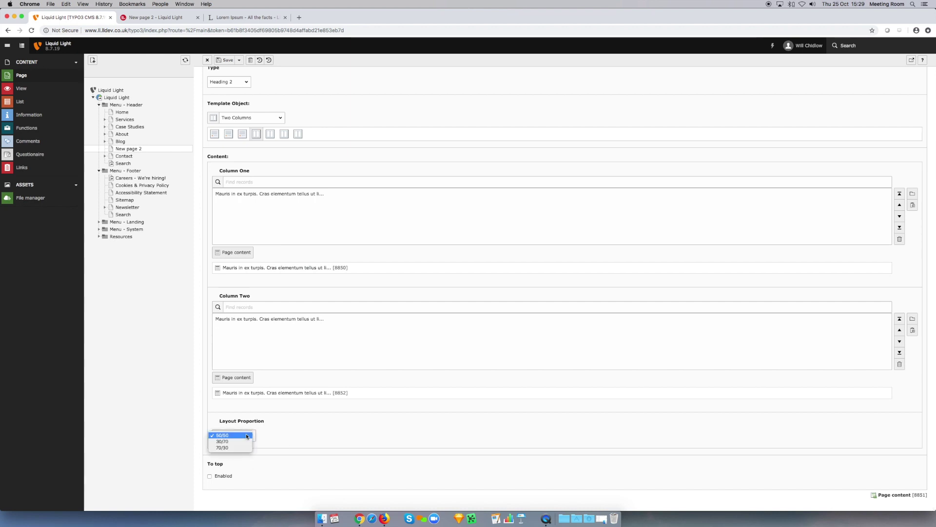
left_click(235, 442)
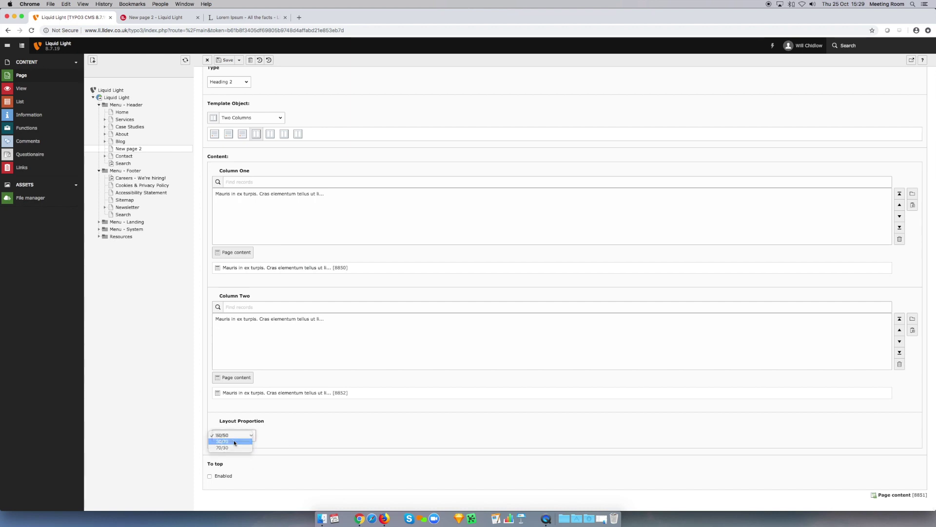
left_click(252, 436)
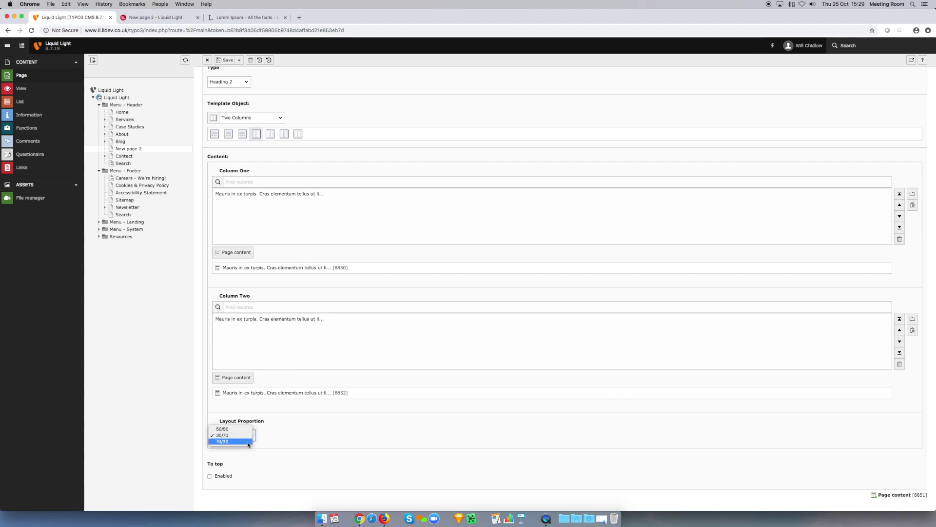
left_click(244, 441)
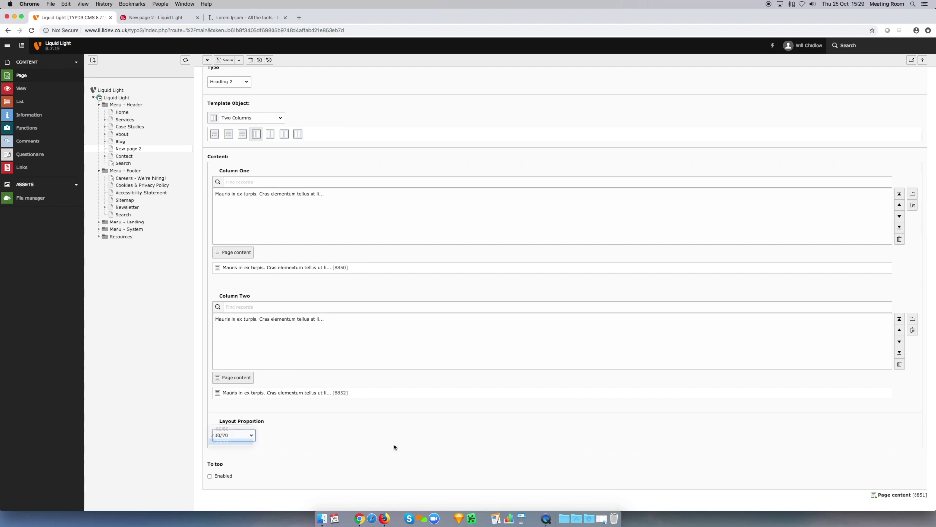
left_click(239, 60)
left_click(246, 91)
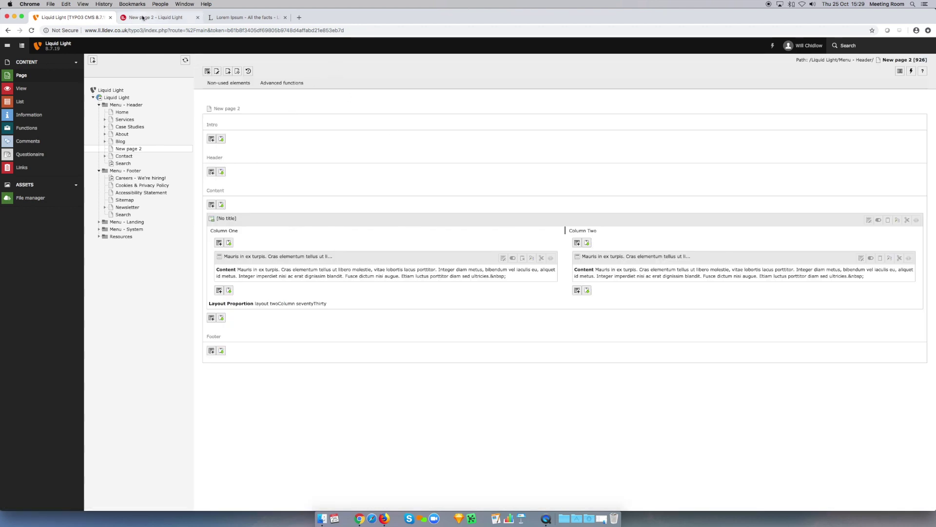
left_click(138, 19)
Reload New page 2 to confirm the wide left and narrow right columns
left_click(31, 30)
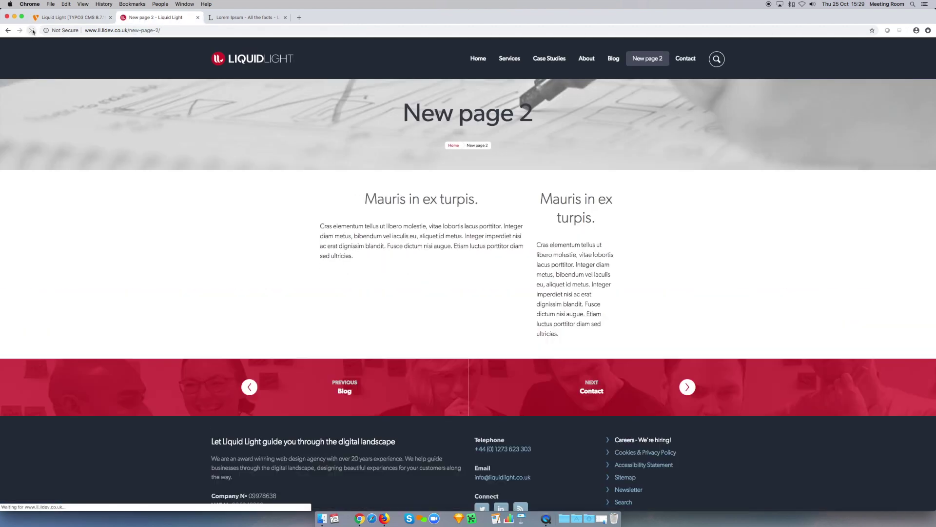